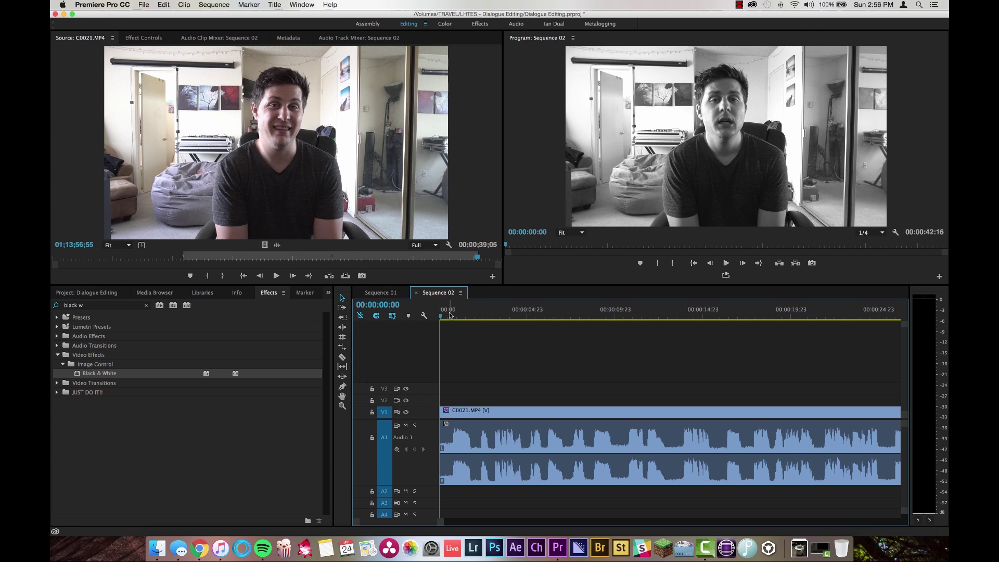
Play the beginning of Sequence 02, split the C0021.MP4 clip at 00:00:03:12, and ripple delete the section before the cut
{"action": "key", "text": "space"}
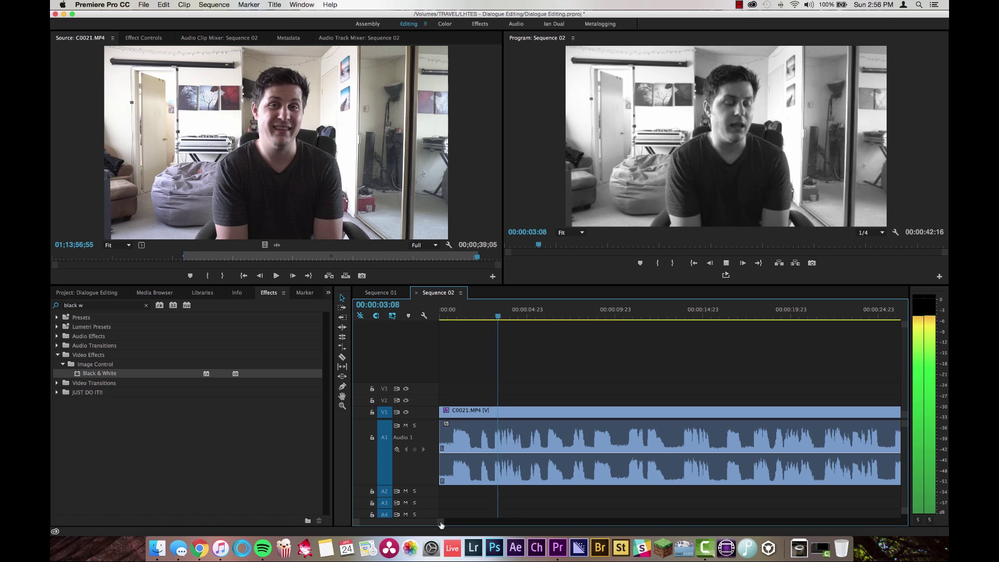
{"action": "key", "text": "space"}
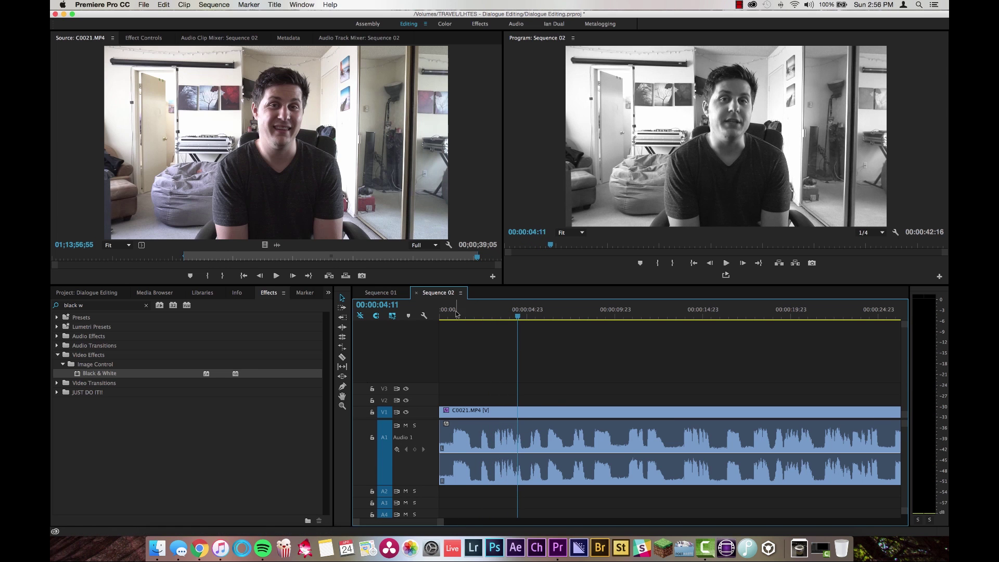
{"action": "left_click_drag", "start_coordinate": [457, 313], "coordinate": [490, 315]}
{"action": "key", "text": "="}
{"action": "key", "text": "="}
{"action": "key", "text": "="}
{"action": "key", "text": "="}
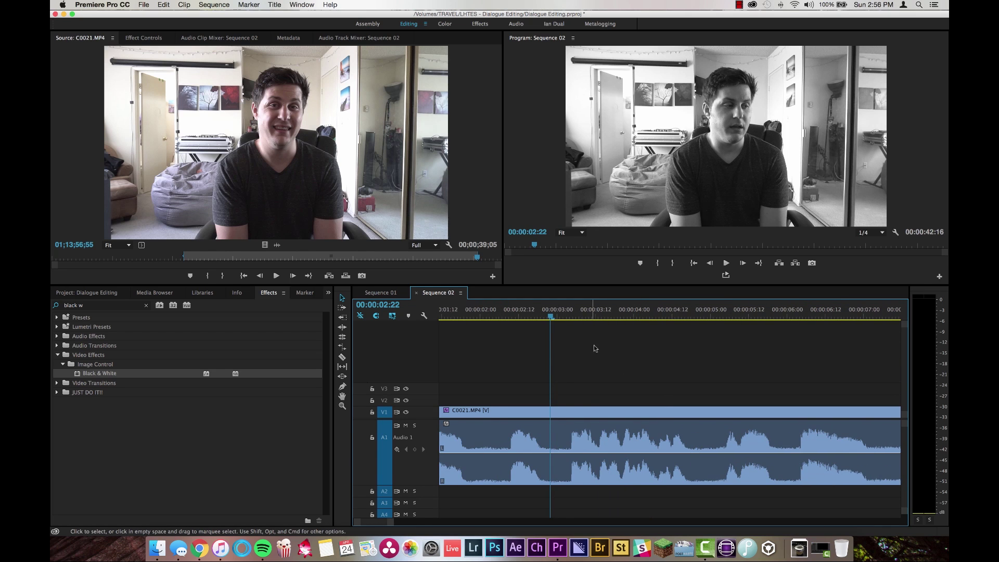
{"action": "key", "text": "space"}
{"action": "left_click", "coordinate": [599, 318]}
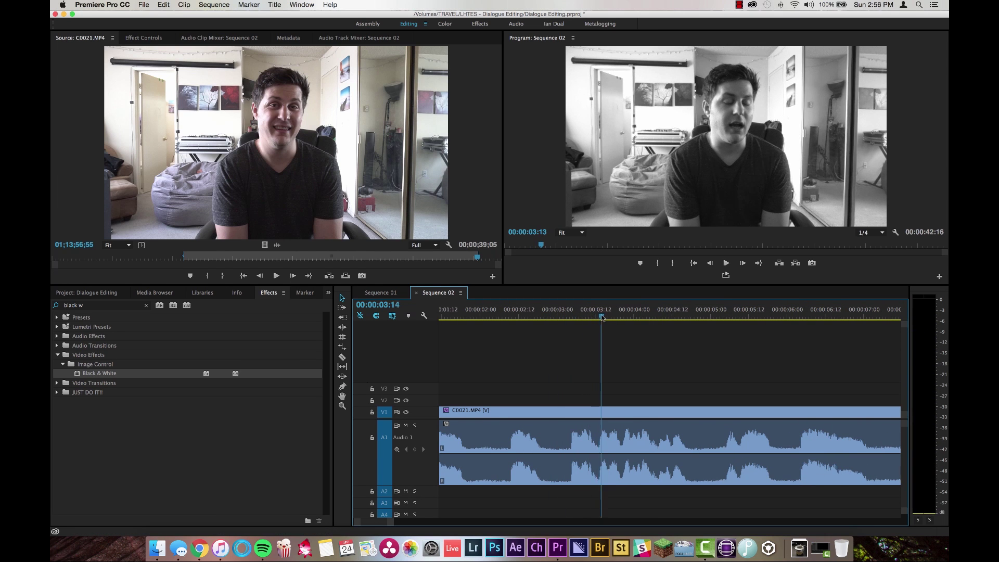
{"action": "key", "text": "c"}
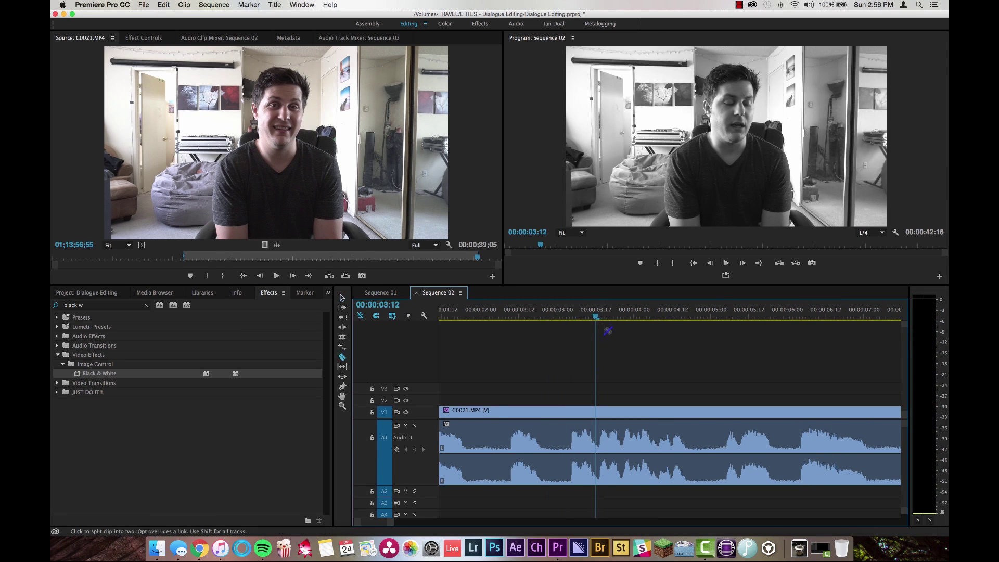
{"action": "key", "text": "v"}
{"action": "left_click_drag", "start_coordinate": [569, 380], "coordinate": [506, 502]}
{"action": "key", "text": "alt+BackSpace"}
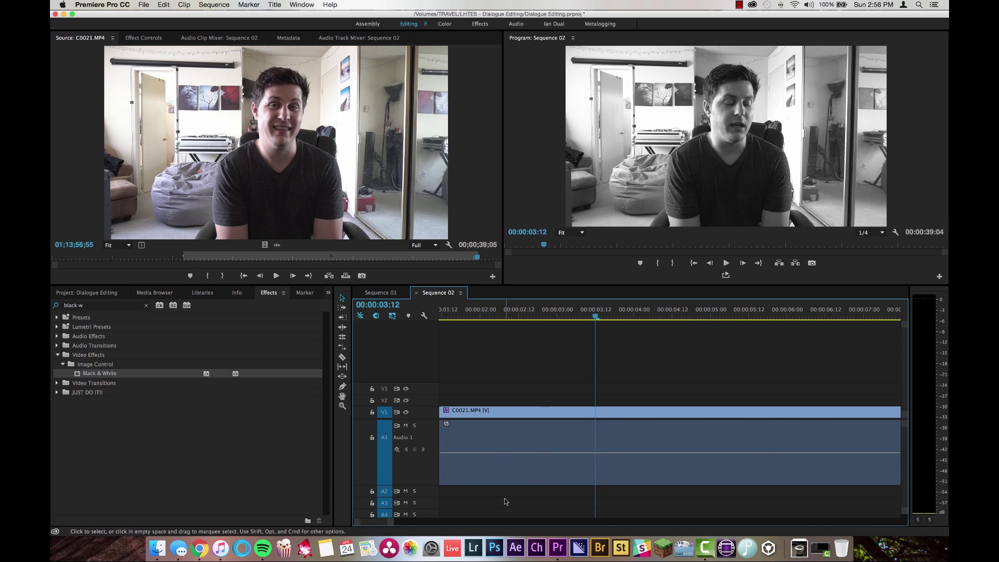
Split C0021.MP4 at 00:00:02:08 and about 00:00:04:00 across video and audio, and ripple delete the section between the cuts
{"action": "key", "text": "Home"}
{"action": "key", "text": "space"}
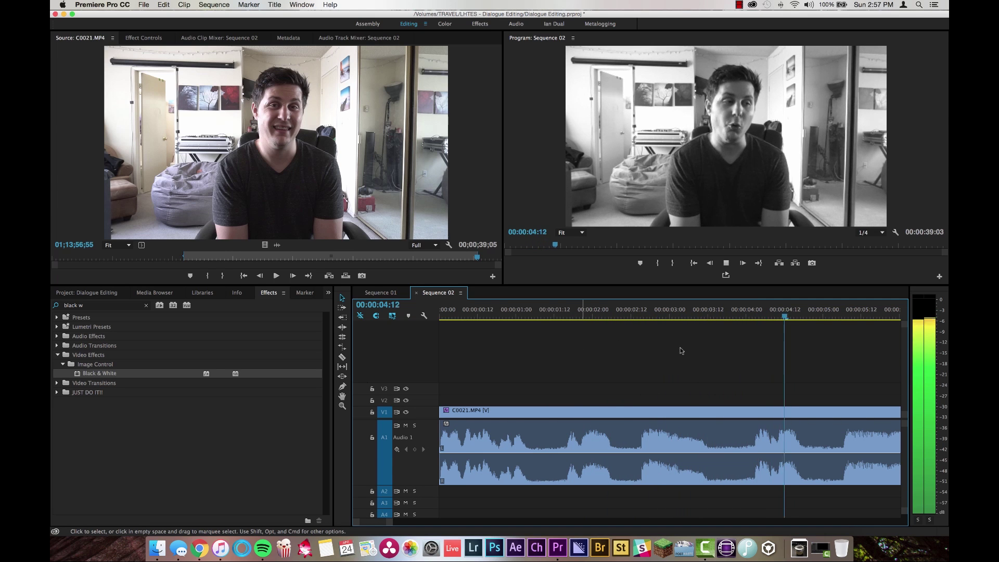
{"action": "key", "text": "space"}
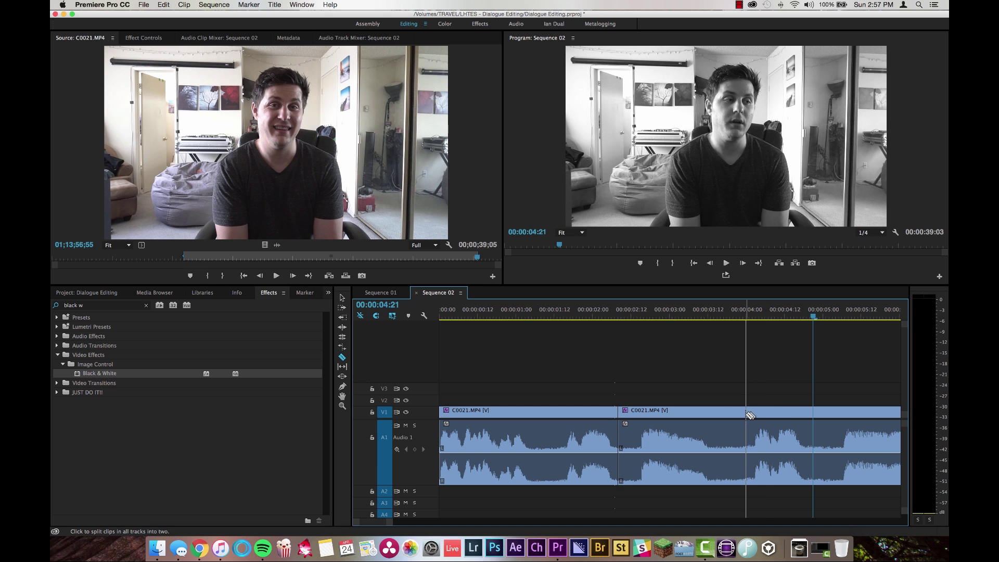
{"action": "key", "text": "v"}
{"action": "left_click", "coordinate": [653, 437]}
{"action": "key", "text": "alt+BackSpace"}
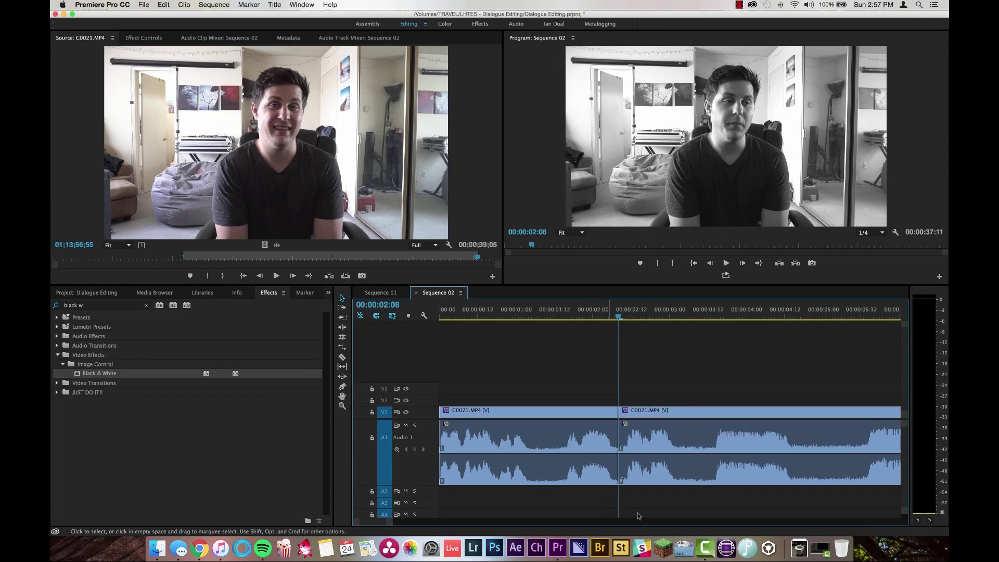
Apply the default audio crossfade to the cut at 00:00:02:08, and open the General preferences
{"action": "left_click_drag", "start_coordinate": [641, 505], "coordinate": [616, 474]}
{"action": "left_click", "coordinate": [665, 383]}
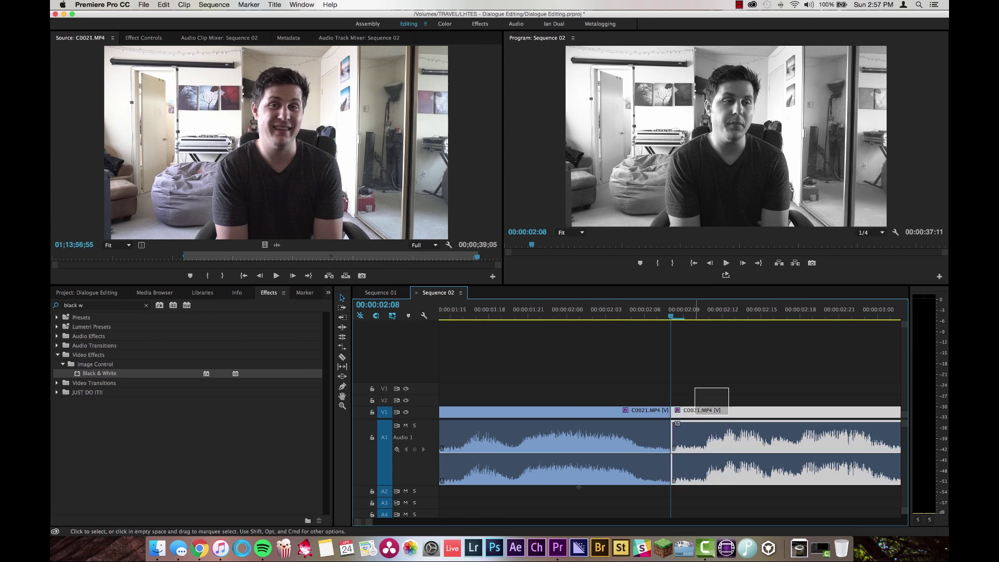
{"action": "key", "text": "super+shift+a"}
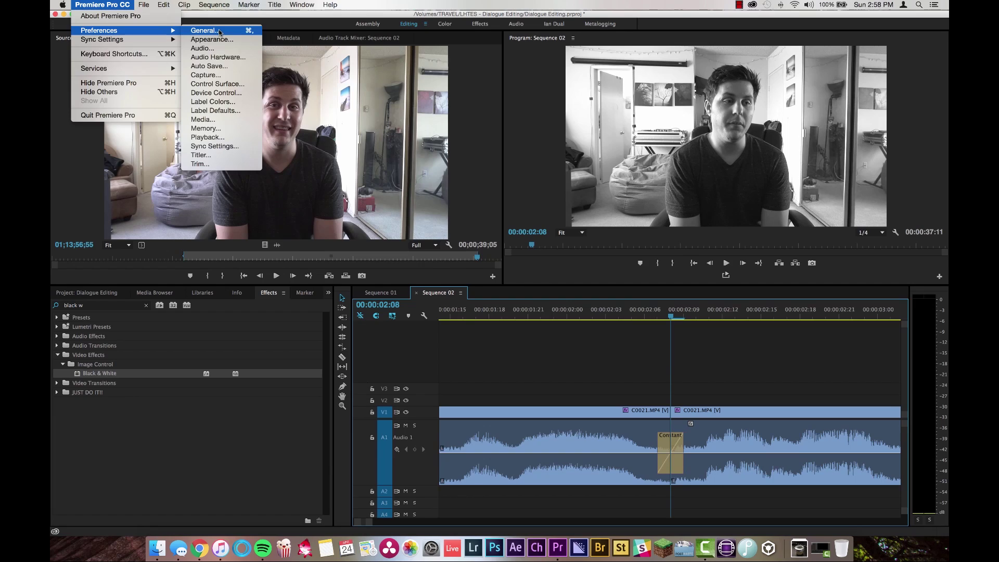
{"action": "left_click", "coordinate": [212, 31]}
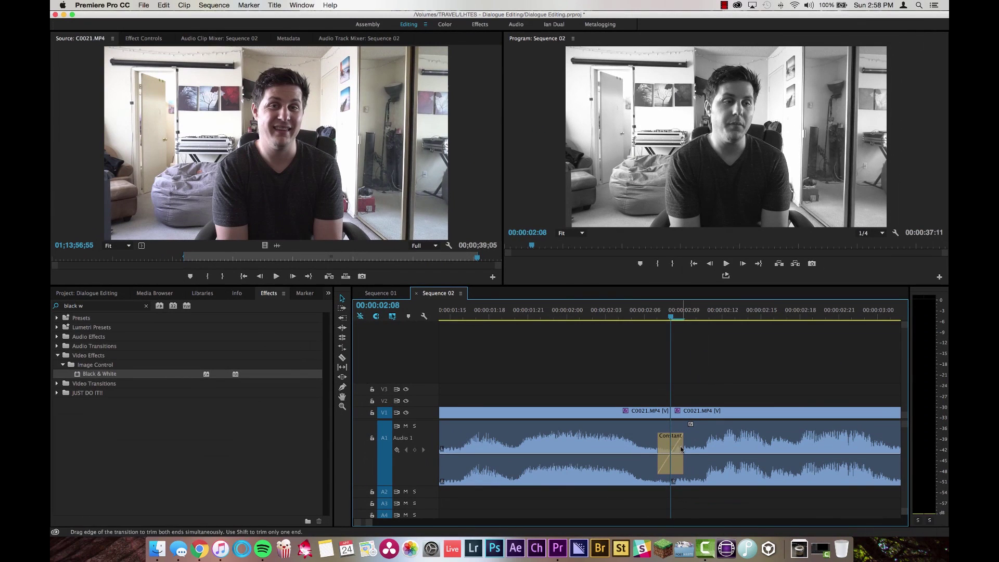
Play across the cut at 00:00:02:08 to check how the audio crossfade sounds
{"action": "left_click_drag", "start_coordinate": [670, 316], "coordinate": [566, 318]}
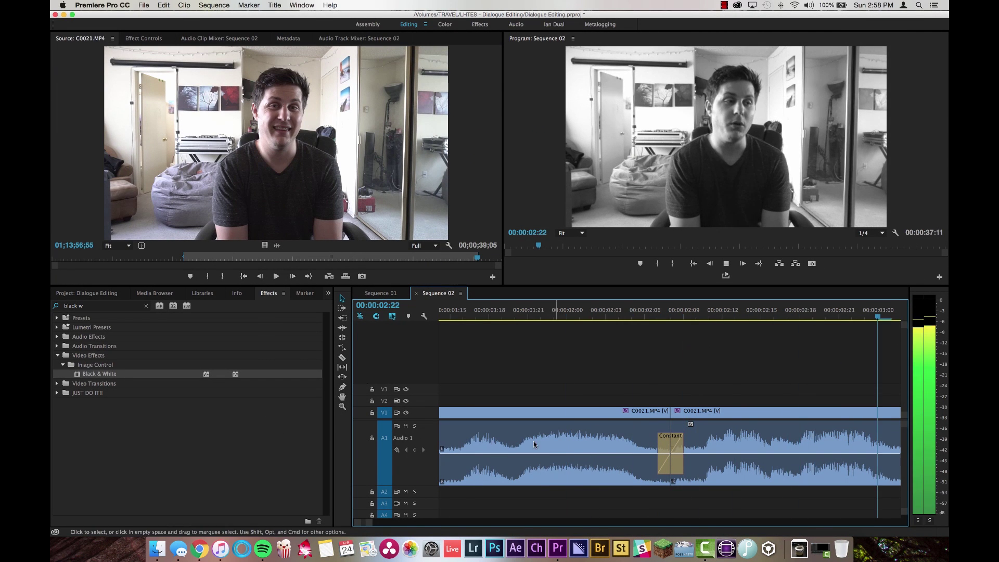
{"action": "key", "text": "space"}
{"action": "key", "text": "minus"}
{"action": "key", "text": "minus"}
{"action": "key", "text": "minus"}
{"action": "key", "text": "minus"}
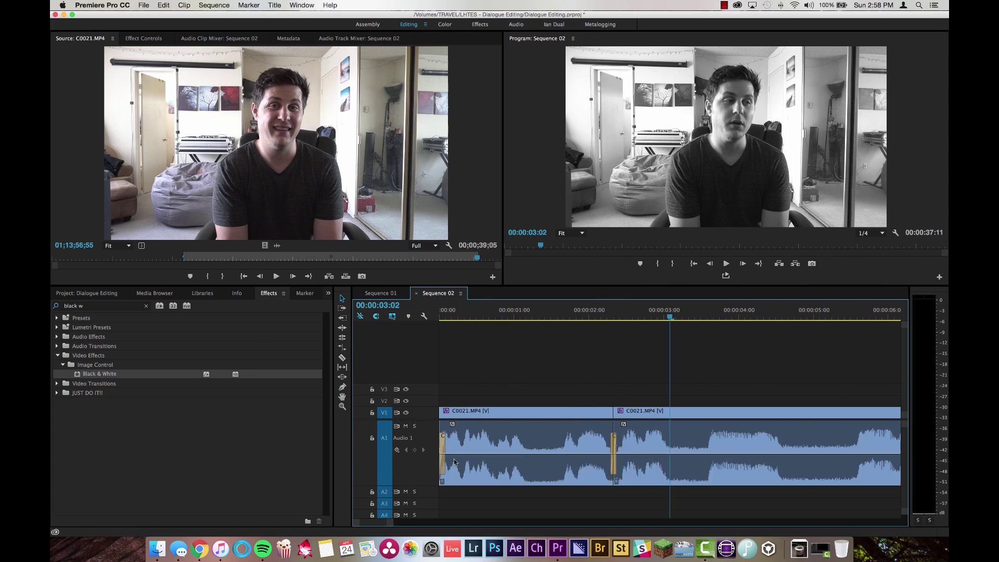
Split the dialogue clip at about 00:00:03:05 and at 00:00:05:11, and ripple delete the section between the cuts
{"action": "key", "text": "Up"}
{"action": "key", "text": "space"}
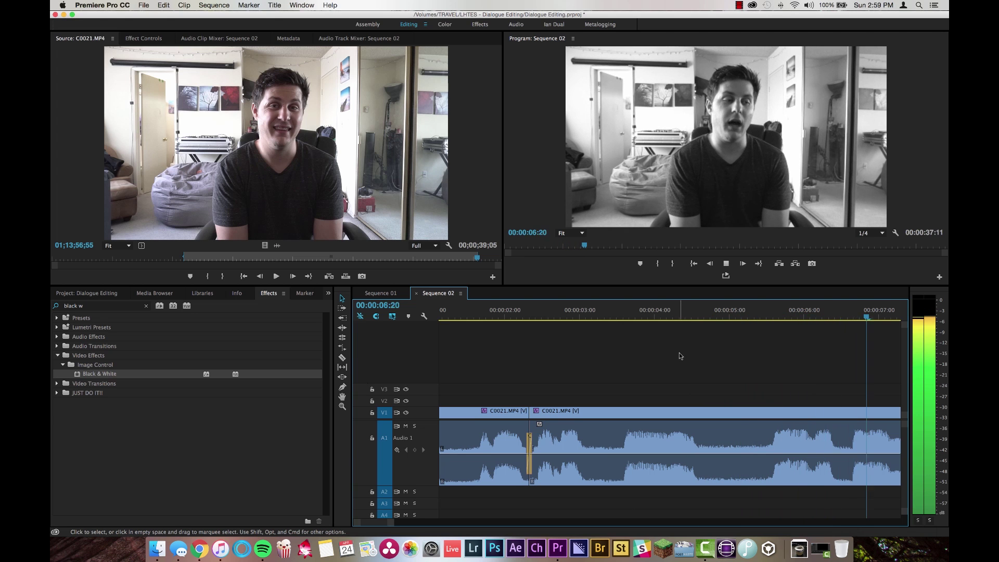
{"action": "key", "text": "space"}
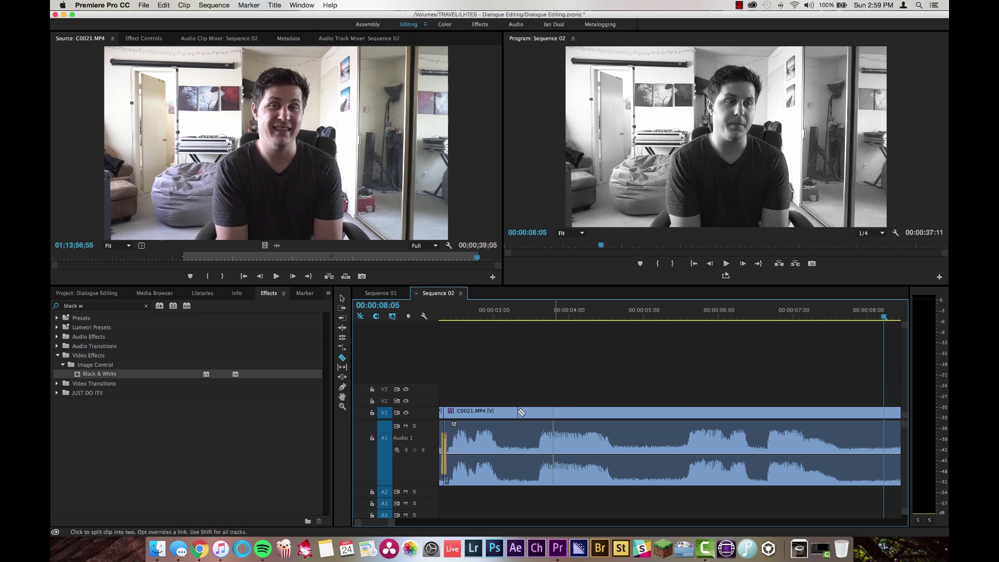
{"action": "left_click", "coordinate": [691, 317]}
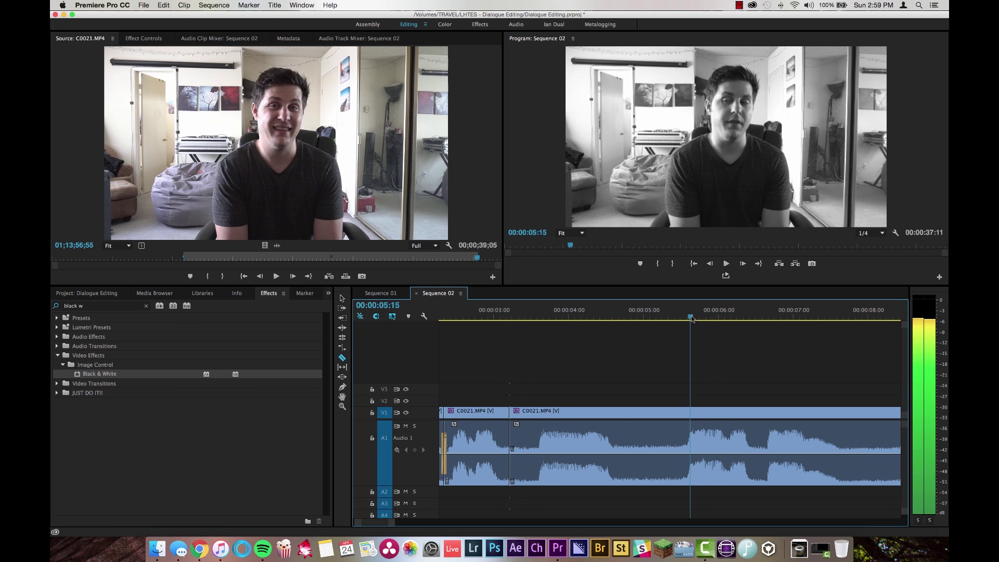
{"action": "left_click_drag", "start_coordinate": [708, 317], "coordinate": [684, 323]}
{"action": "key", "text": "v"}
{"action": "left_click_drag", "start_coordinate": [622, 383], "coordinate": [580, 533]}
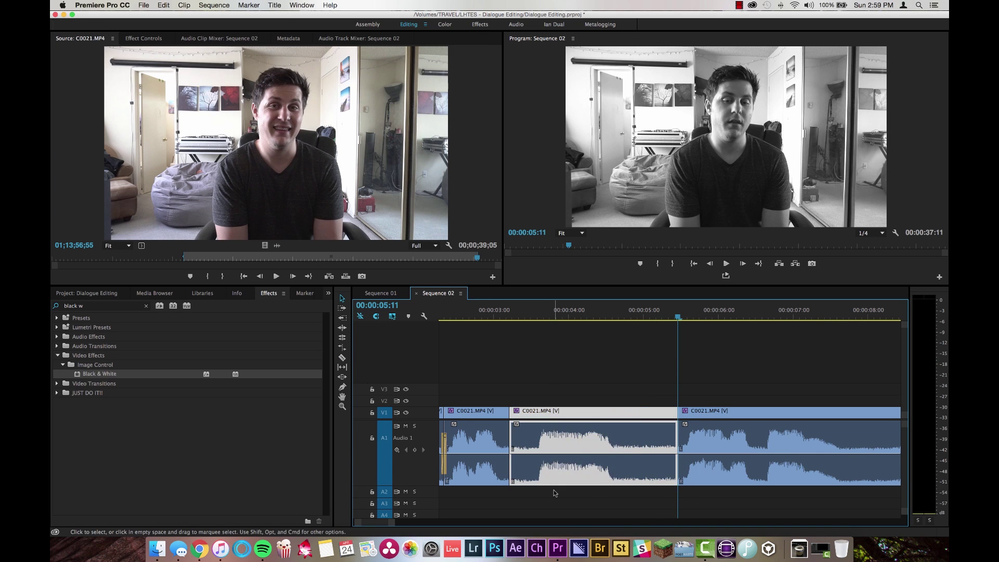
{"action": "key", "text": "alt+BackSpace"}
Split the dialogue clip at 00:00:04:06 and about 00:00:06:09, and ripple delete the section between the cuts
{"action": "key", "text": "space"}
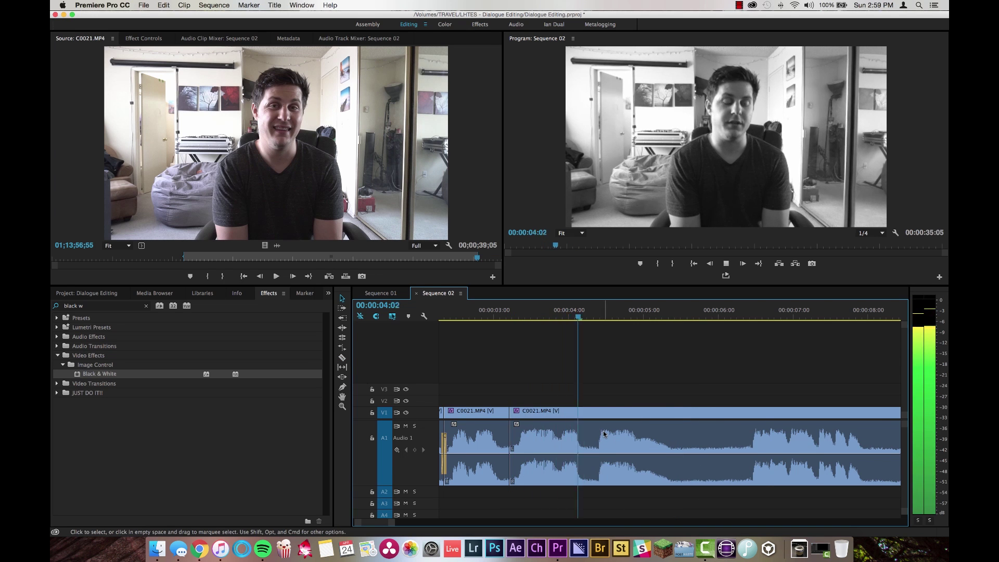
{"action": "key", "text": "space"}
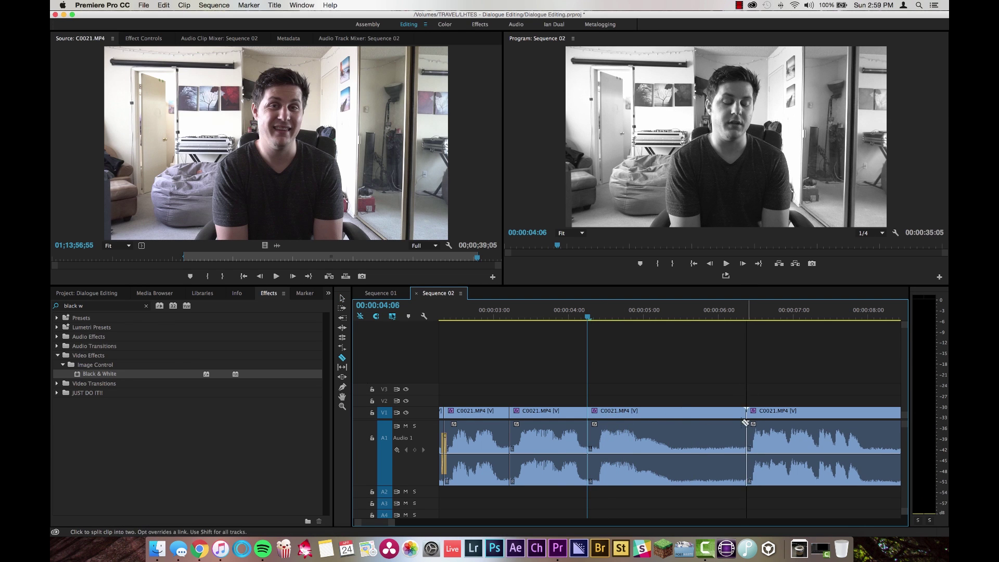
{"action": "key", "text": "v"}
{"action": "left_click_drag", "start_coordinate": [672, 391], "coordinate": [641, 494]}
{"action": "key", "text": "alt+BackSpace"}
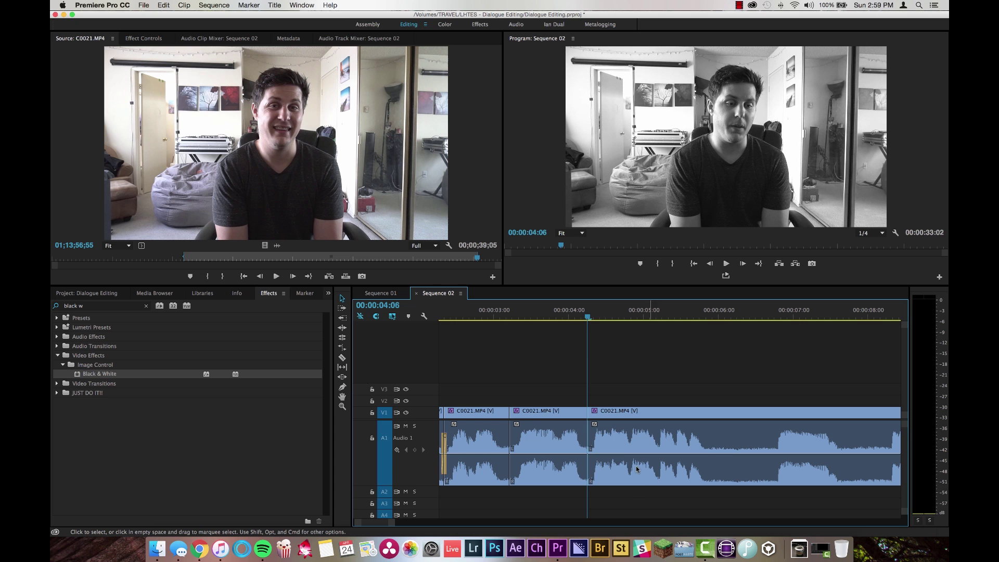
Apply the default audio crossfade to the cuts at about 00:00:03:05 and 00:00:04:06, and play the sequence from its start
{"action": "left_click_drag", "start_coordinate": [497, 392], "coordinate": [616, 474]}
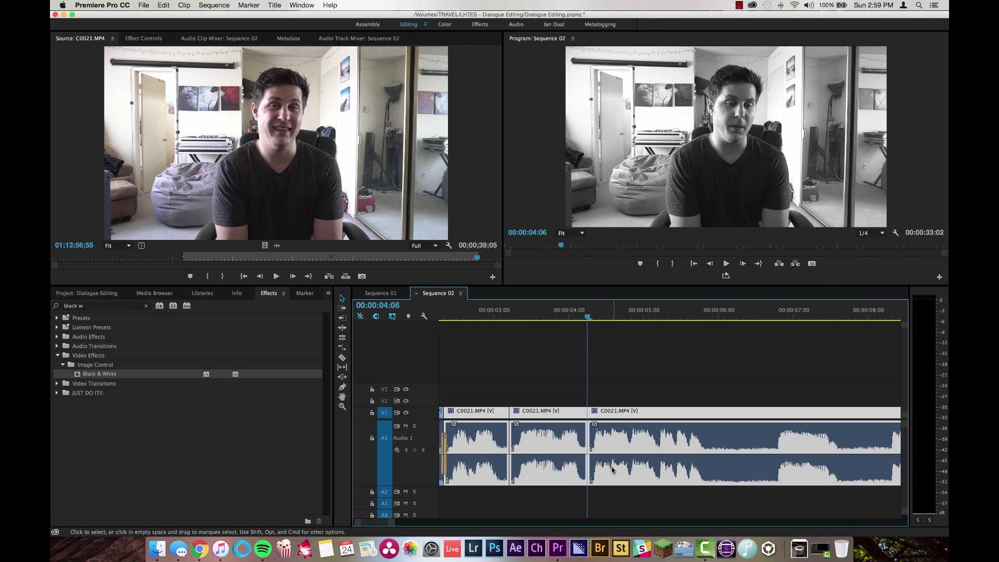
{"action": "key", "text": "shift+super+d"}
{"action": "left_click", "coordinate": [574, 364]}
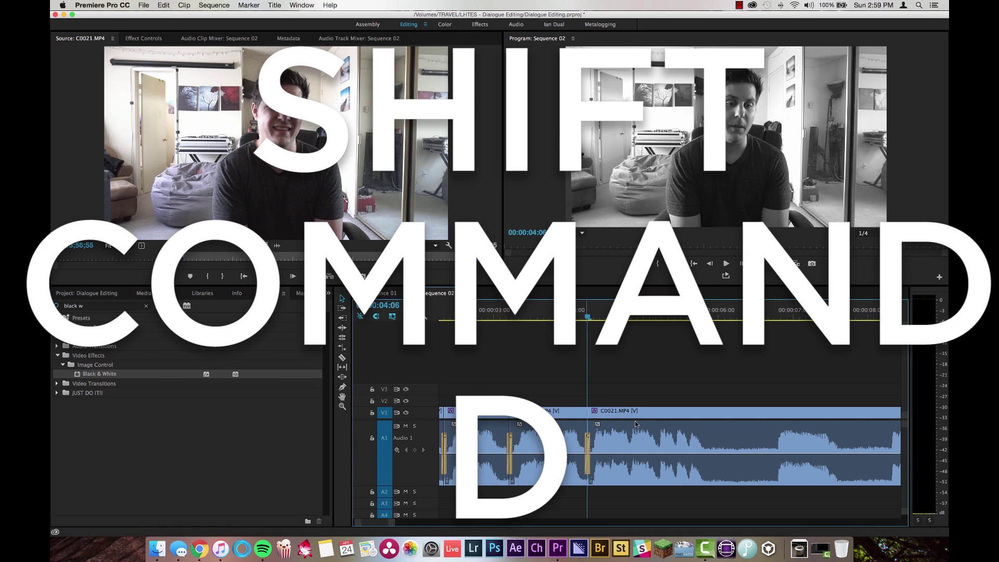
{"action": "scroll", "coordinate": [658, 462], "scroll_direction": "up", "scroll_amount": 5}
{"action": "key", "text": "Home"}
{"action": "key", "text": "space"}
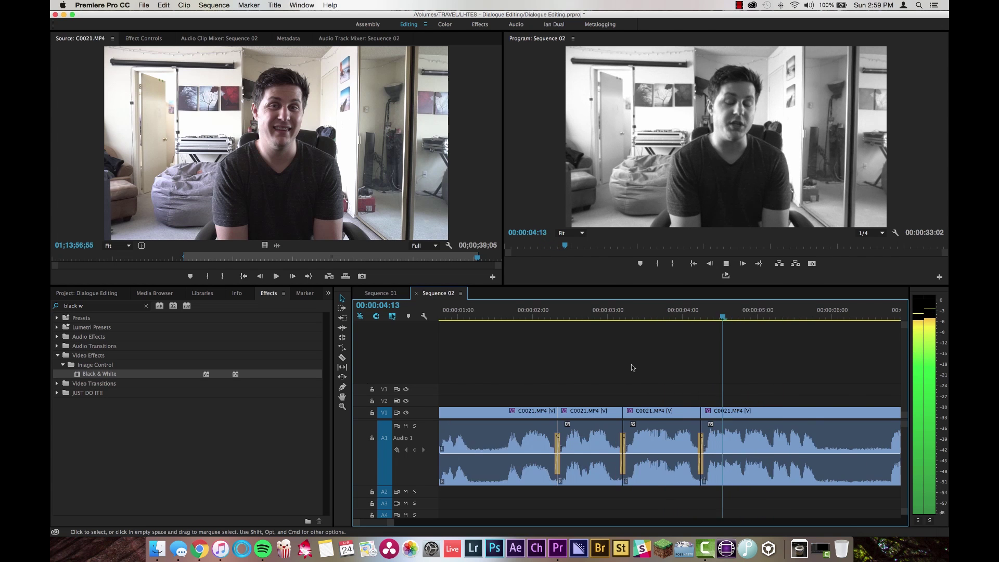
{"action": "key", "text": "space"}
Select all dialogue clips in the sequence and apply the default audio crossfade to their cuts
{"action": "scroll", "coordinate": [693, 356], "scroll_direction": "right", "scroll_amount": 3}
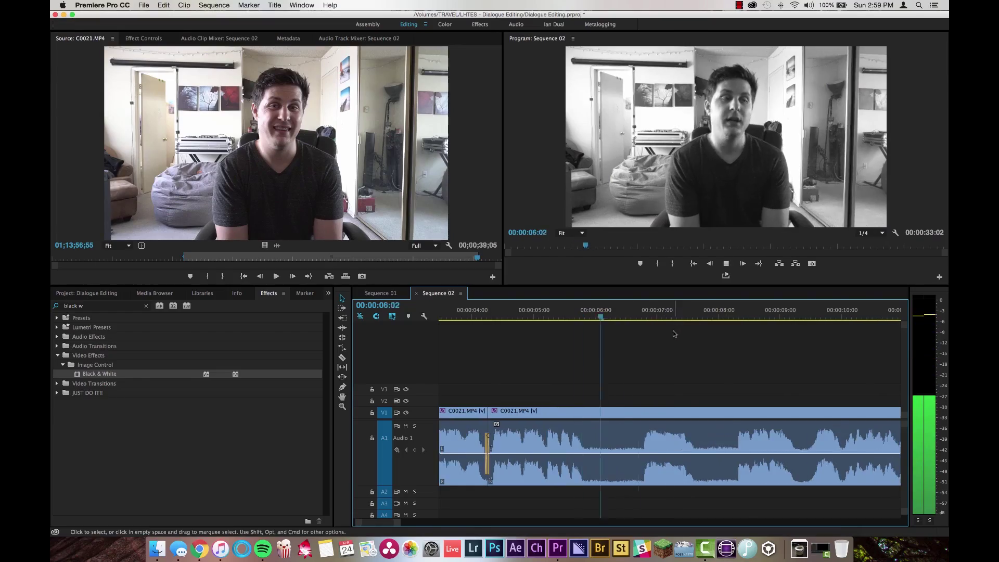
{"action": "left_click", "coordinate": [545, 311]}
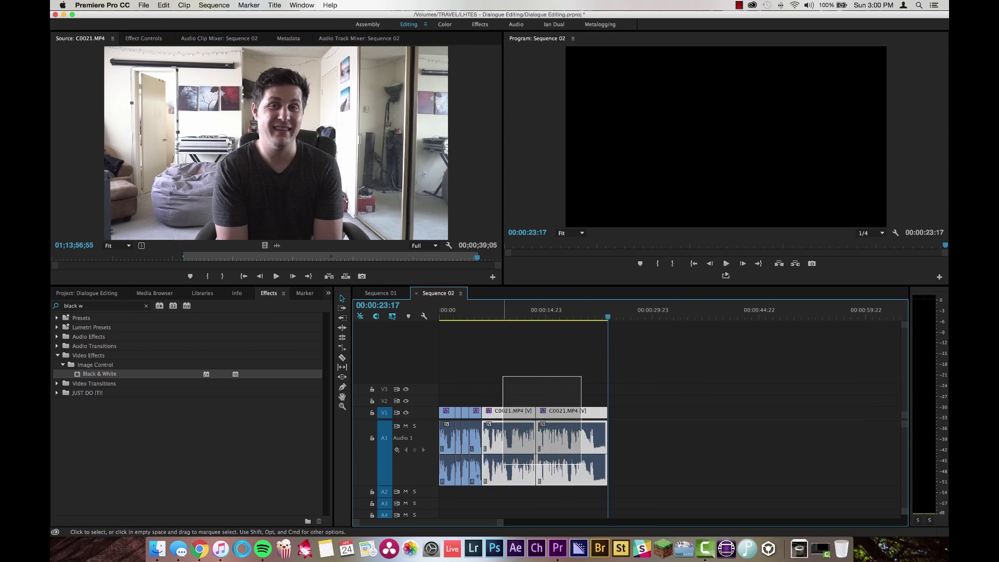
{"action": "left_click_drag", "start_coordinate": [502, 463], "coordinate": [439, 463]}
{"action": "key", "text": "shift+super+d"}
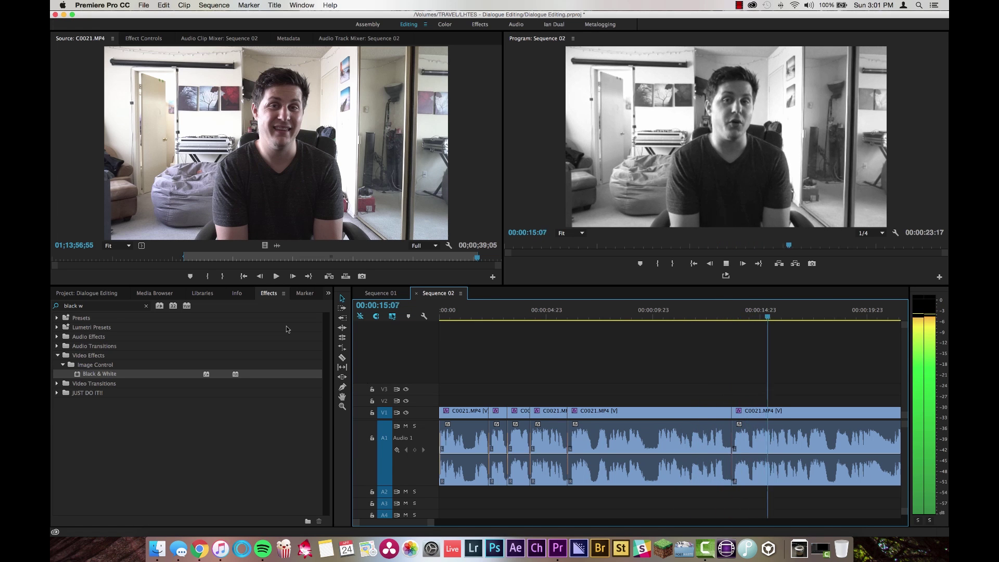
Split the last dialogue clip at 00:00:14:13 and ripple delete its short opening section back to the previous cut
{"action": "key", "text": "space"}
{"action": "scroll", "coordinate": [739, 354], "scroll_direction": "right", "scroll_amount": 3}
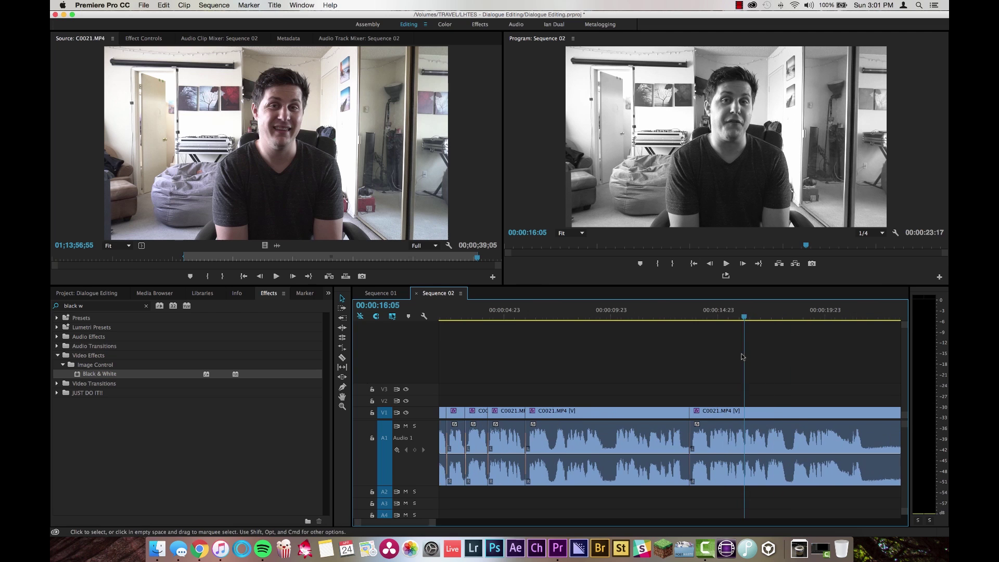
{"action": "left_click", "coordinate": [710, 316]}
{"action": "key", "text": "space"}
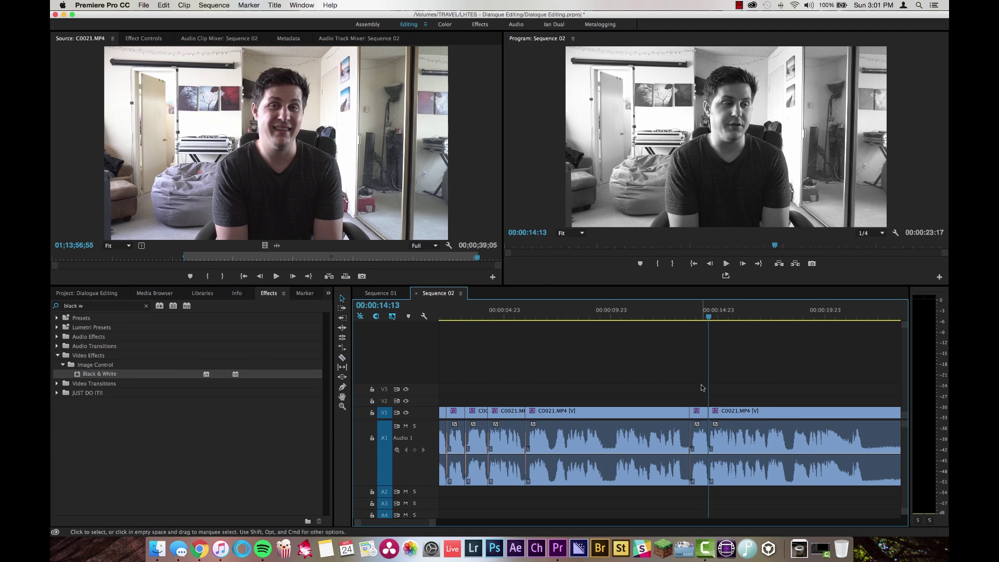
{"action": "key", "text": "q"}
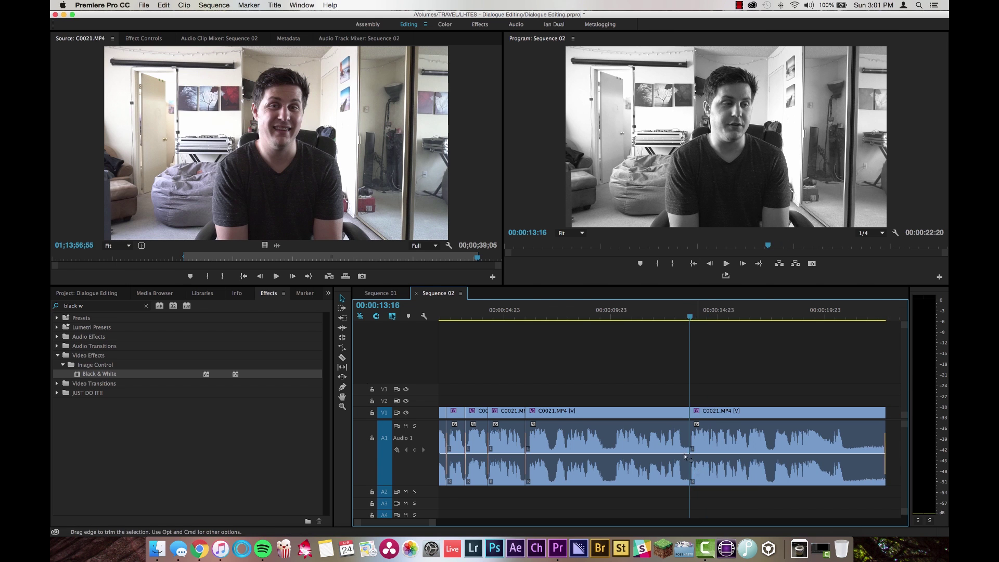
Reapply the default audio crossfade to the cut between the last two dialogue clips, and play the sequence
{"action": "left_click_drag", "start_coordinate": [681, 389], "coordinate": [706, 445]}
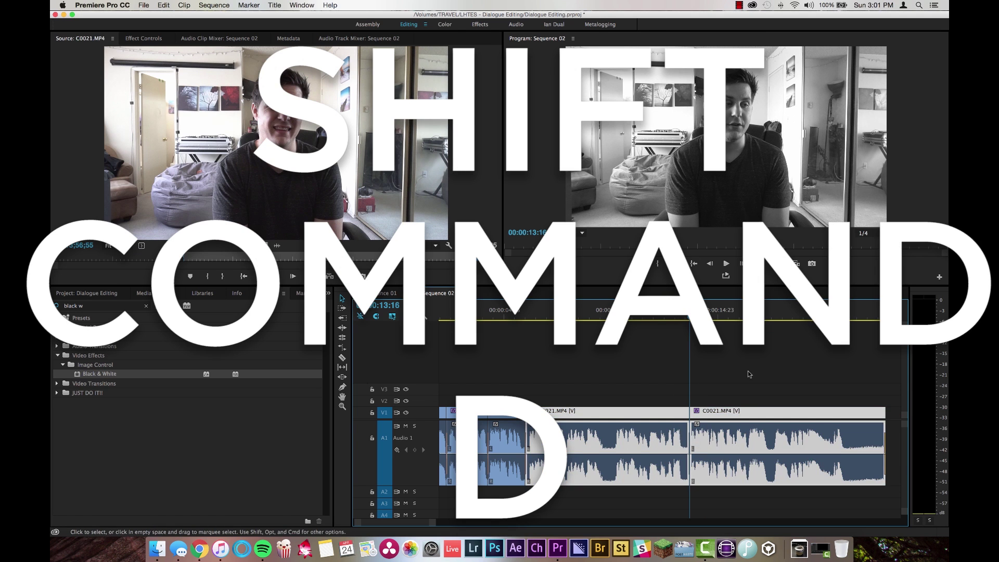
{"action": "left_click", "coordinate": [749, 374]}
{"action": "key", "text": "space"}
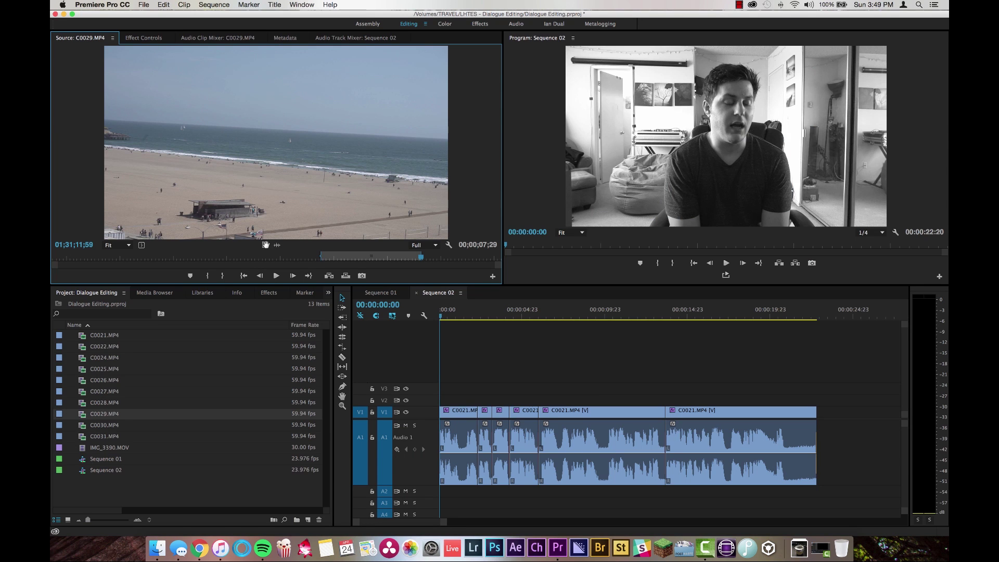
Place only the video of C0029.MP4 on V2 at the start of the sequence, and play the sequence until 00:00:13:10
{"action": "left_click_drag", "start_coordinate": [265, 245], "coordinate": [483, 391]}
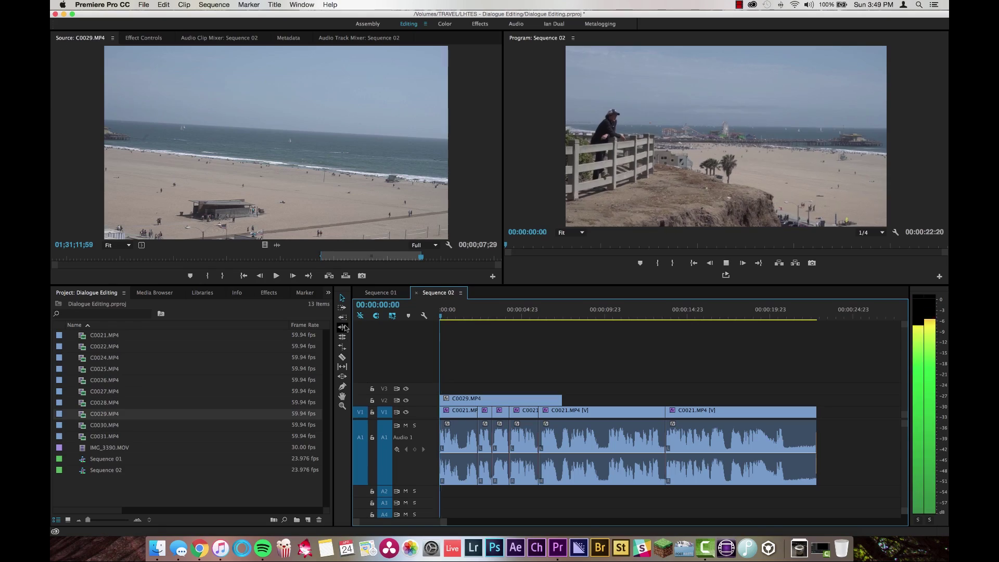
{"action": "key", "text": "space"}
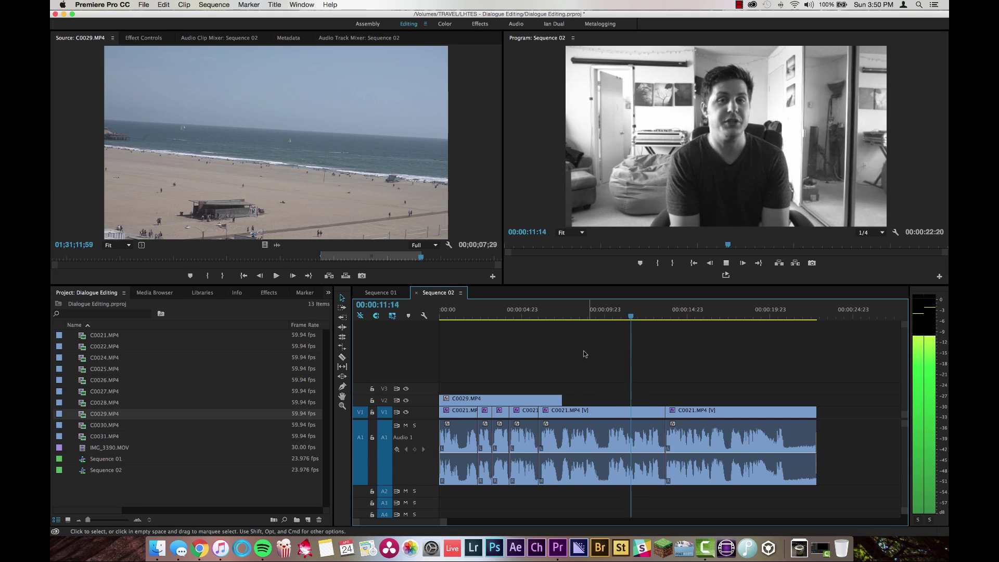
{"action": "key", "text": "space"}
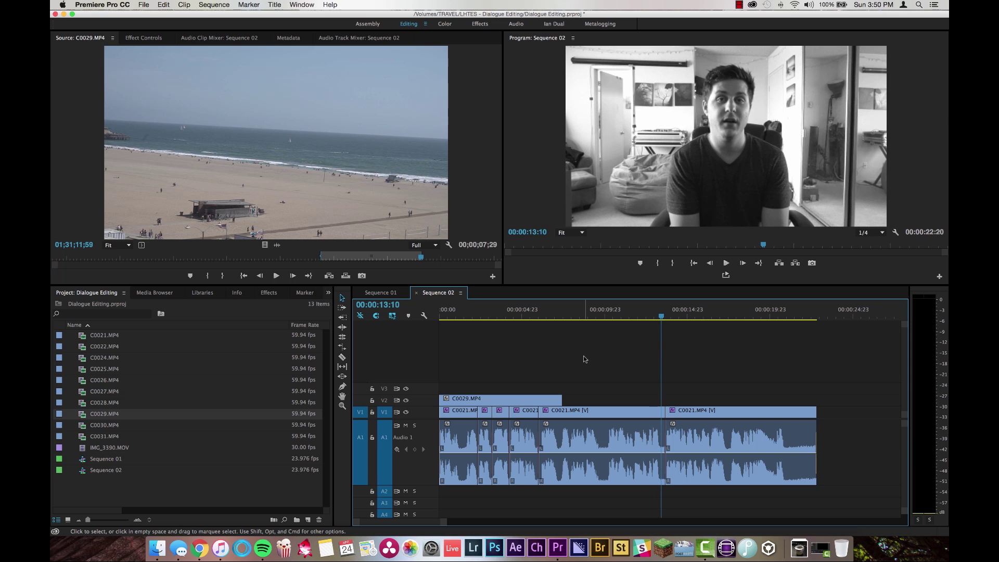
Place the video of a marked 00;00;01;50 section of C0030.MP4 on V2 at 00:00:13:10, above the dialogue cut
{"action": "double_click", "coordinate": [87, 427]}
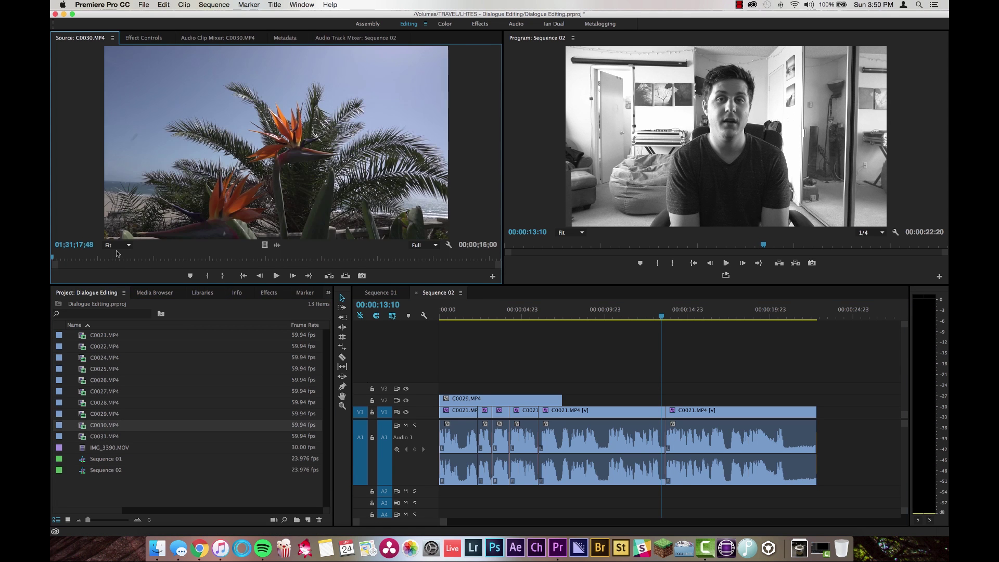
{"action": "left_click_drag", "start_coordinate": [123, 257], "coordinate": [403, 262]}
{"action": "left_click_drag", "start_coordinate": [667, 346], "coordinate": [662, 399]}
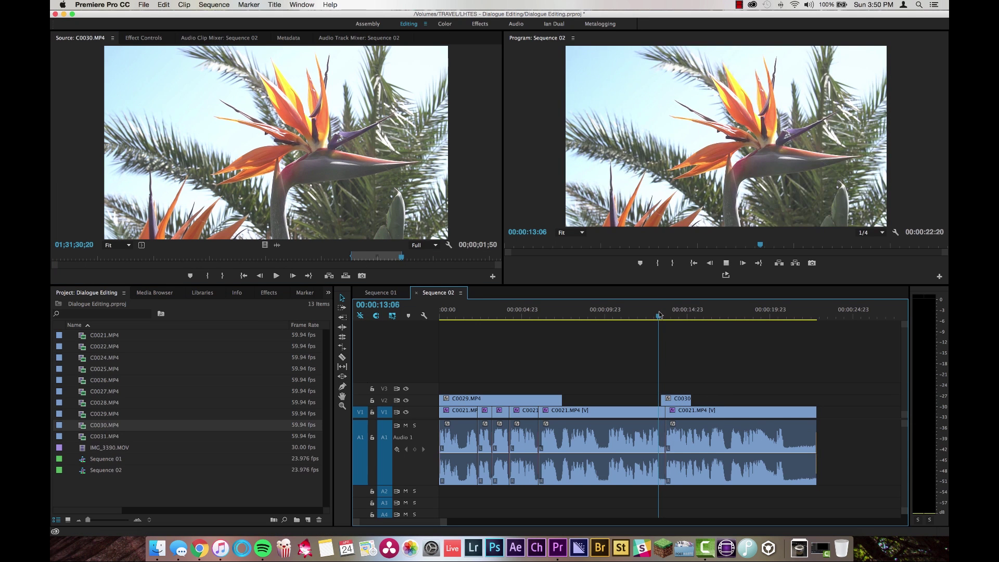